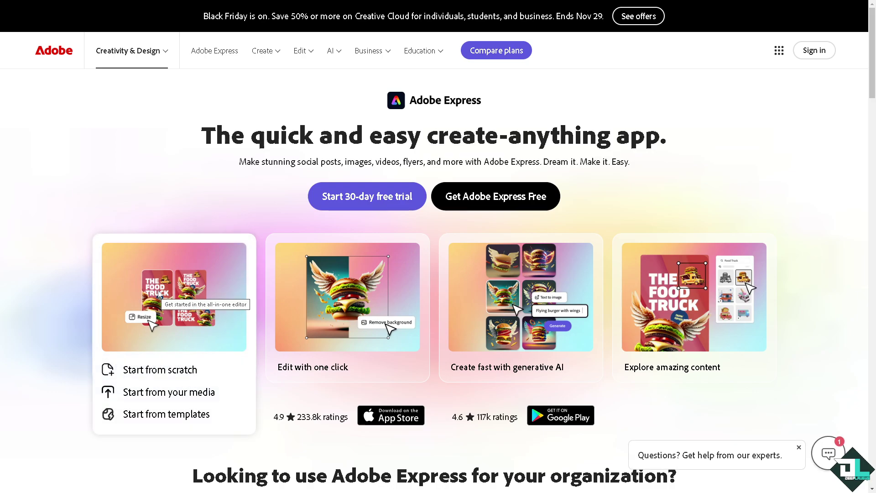
# - Sign in through the additional sign-in providers and reach the Adobe Express home page
pyautogui.moveTo(355, 295)
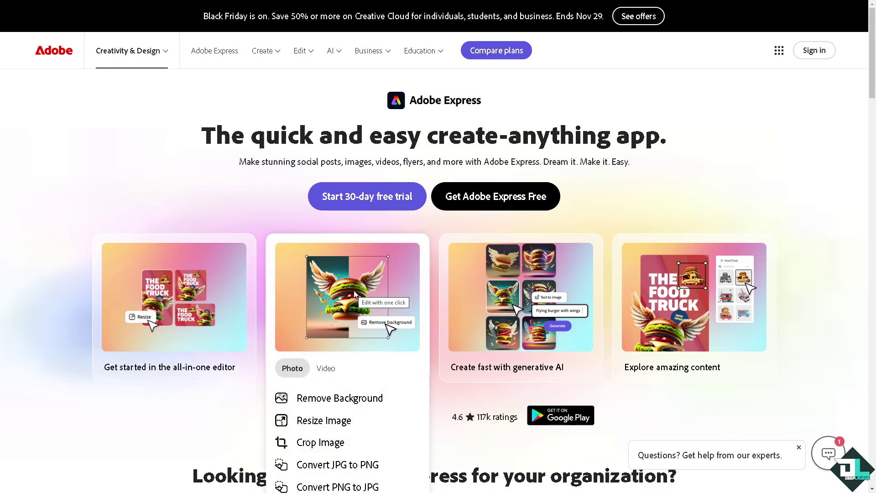
pyautogui.moveTo(543, 295)
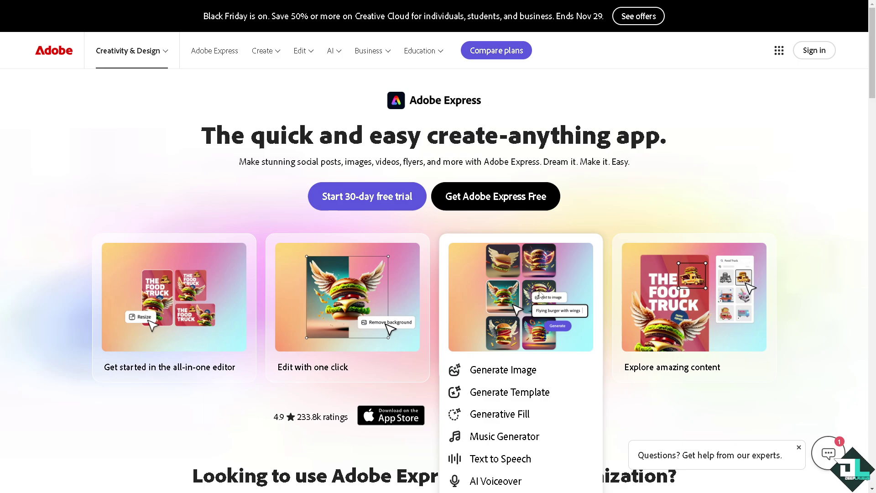
pyautogui.moveTo(690, 309)
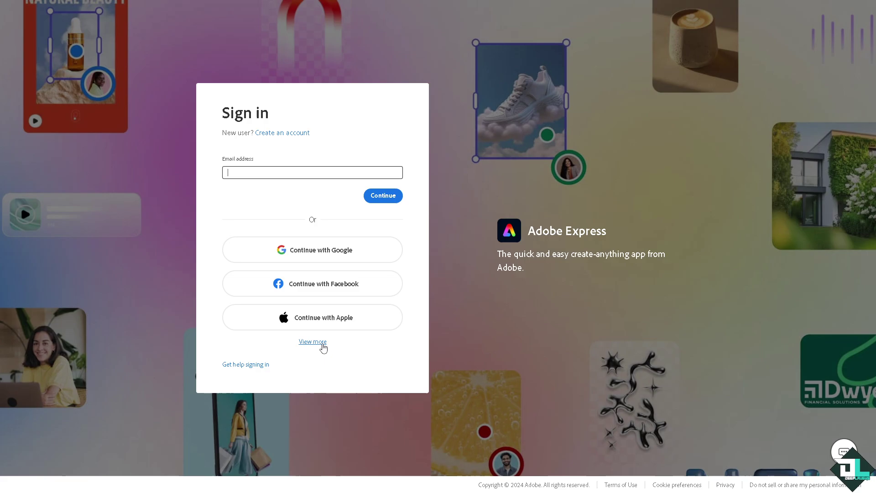
pyautogui.click(322, 346)
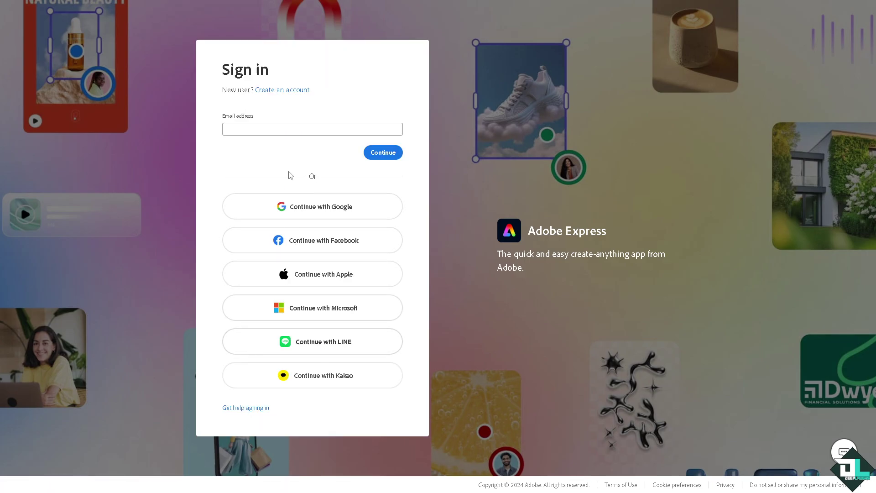
pyautogui.click(294, 90)
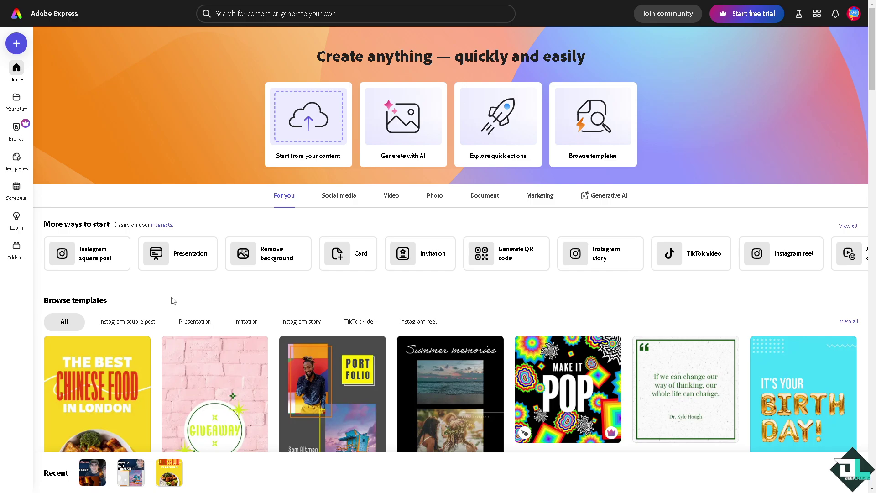
pyautogui.moveTo(17, 165)
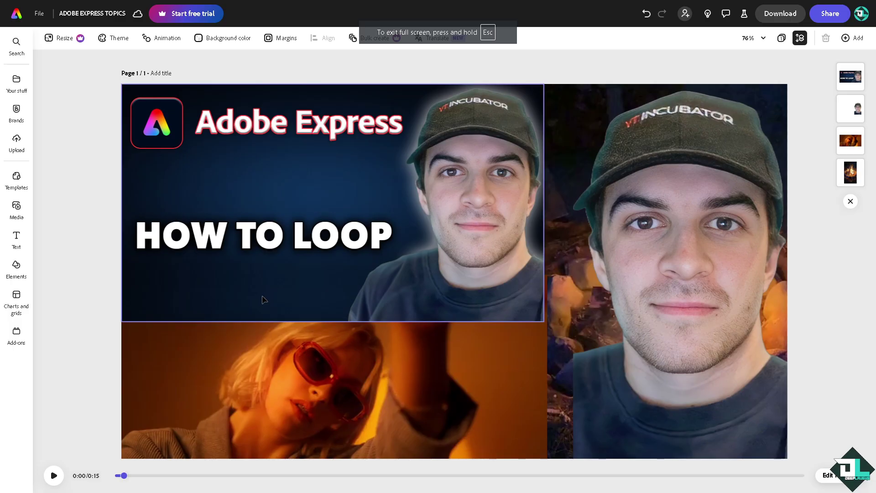
# - Preview the collage video briefly, then add a blank 0:05 second page to the project
pyautogui.click(54, 475)
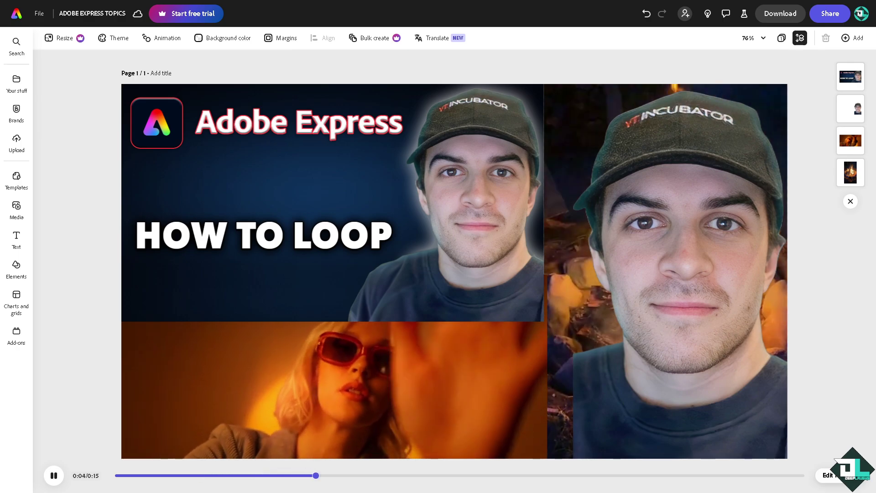
pyautogui.press('space')
pyautogui.click(858, 38)
pyautogui.click(795, 73)
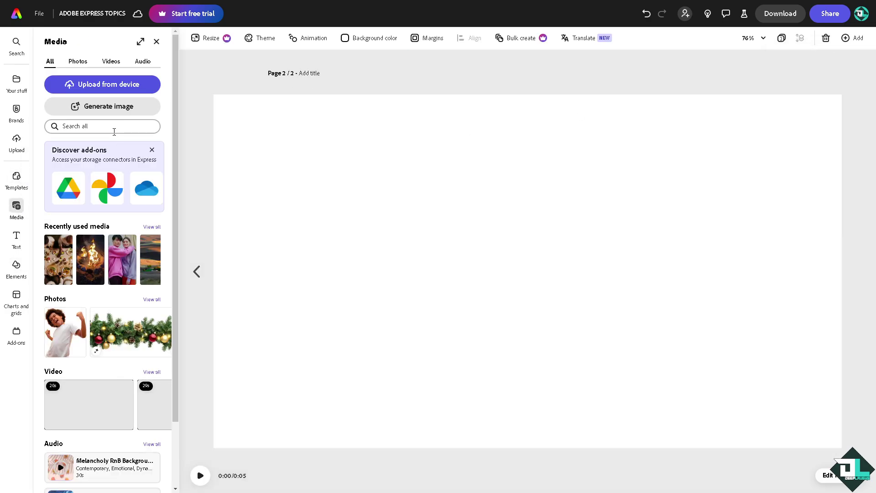
# - Filter Media to videos and place the pink-and-lilac hoodie couple clip on page 2
pyautogui.click(113, 62)
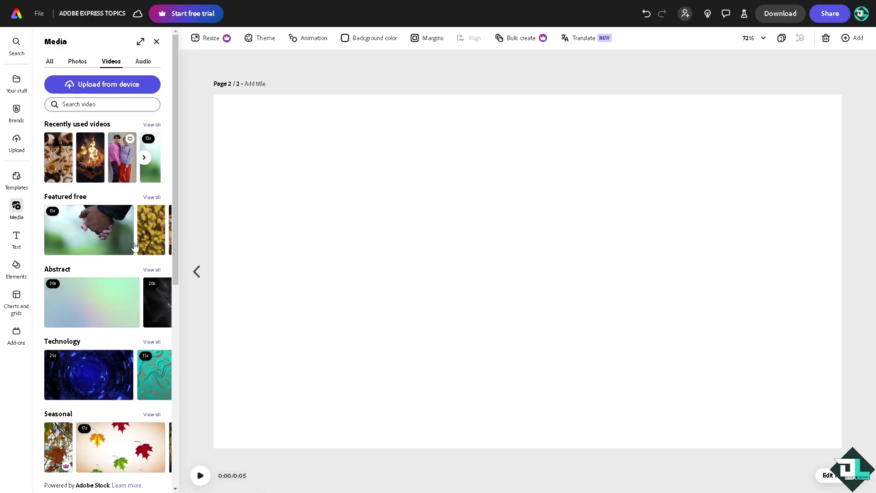
pyautogui.click(118, 163)
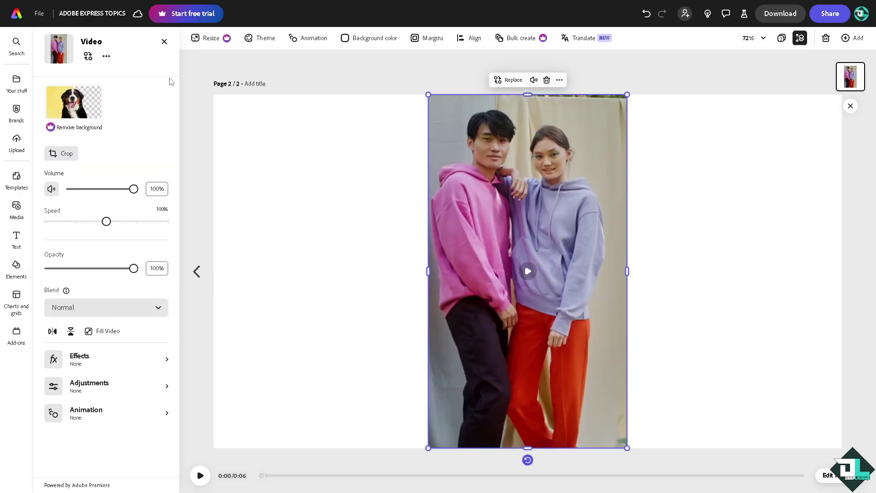
pyautogui.press('Escape')
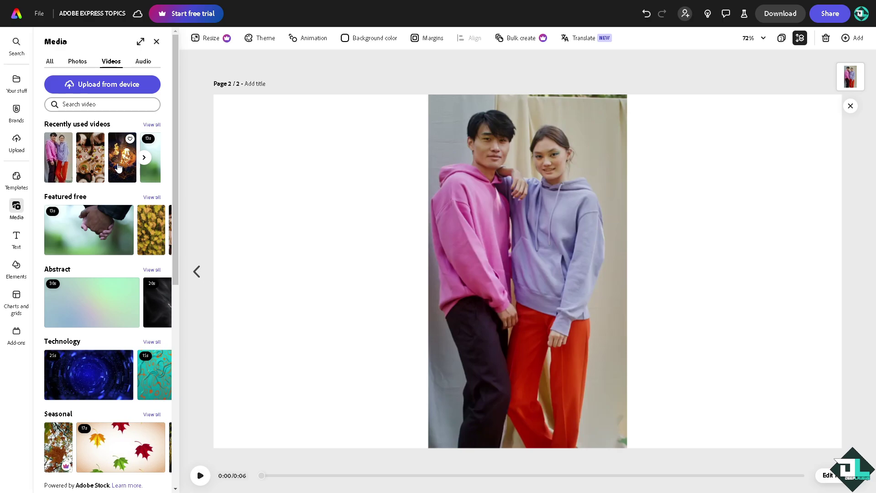
# - Add a trial blue Technology video, enlarge it, then delete it
pyautogui.click(92, 371)
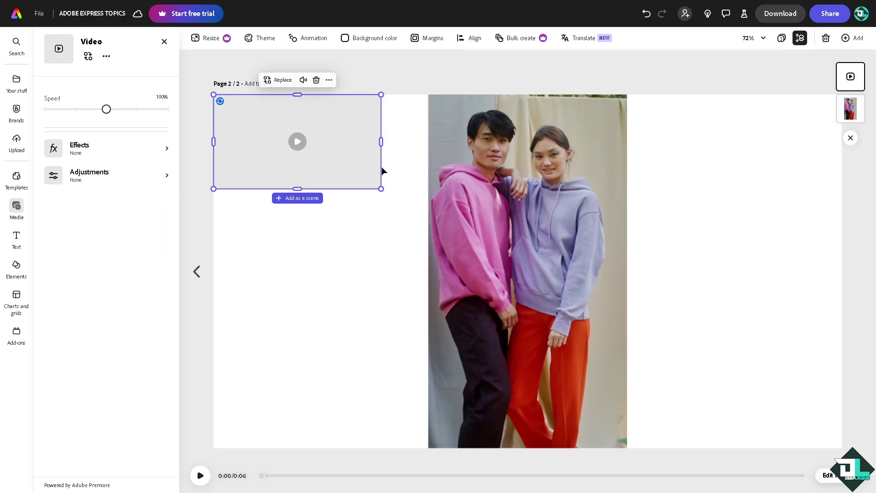
pyautogui.moveTo(382, 187); pyautogui.dragTo(471, 239)
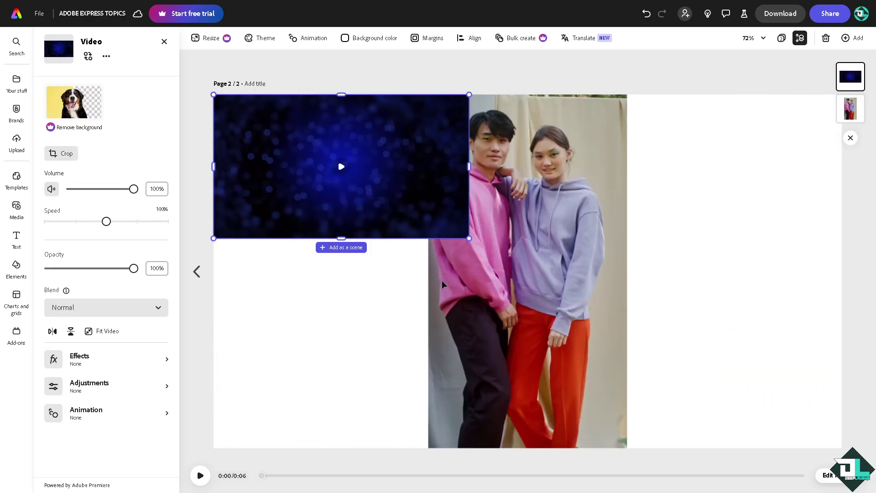
pyautogui.press('Delete')
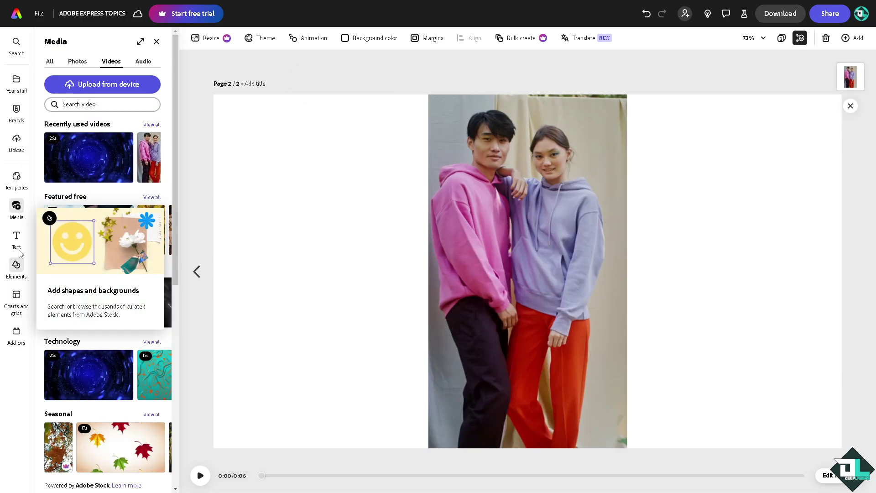
# - Search Elements for 'background' and apply the dark smoky background behind the hoodie clip
pyautogui.click(17, 267)
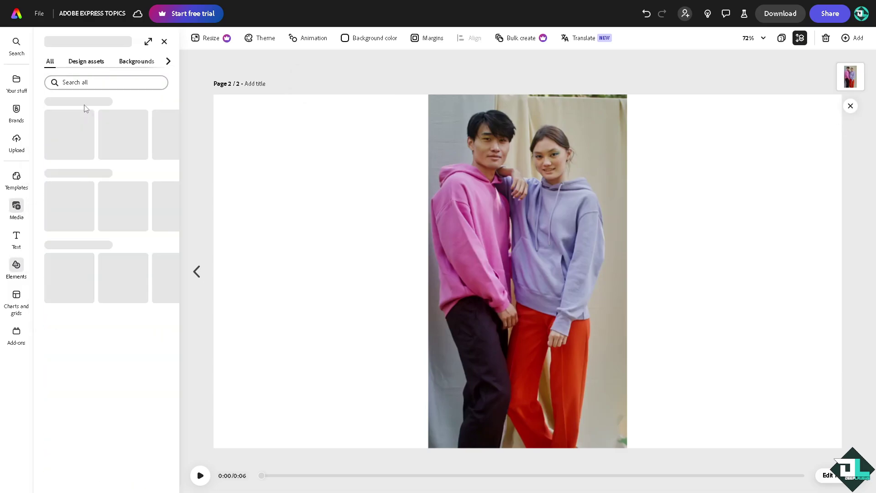
pyautogui.click(101, 82)
pyautogui.write('ba')
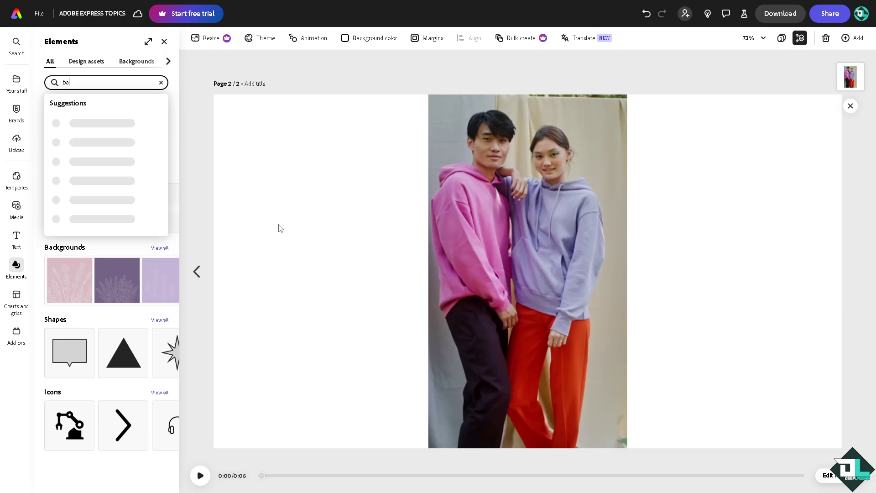
pyautogui.write('ckground')
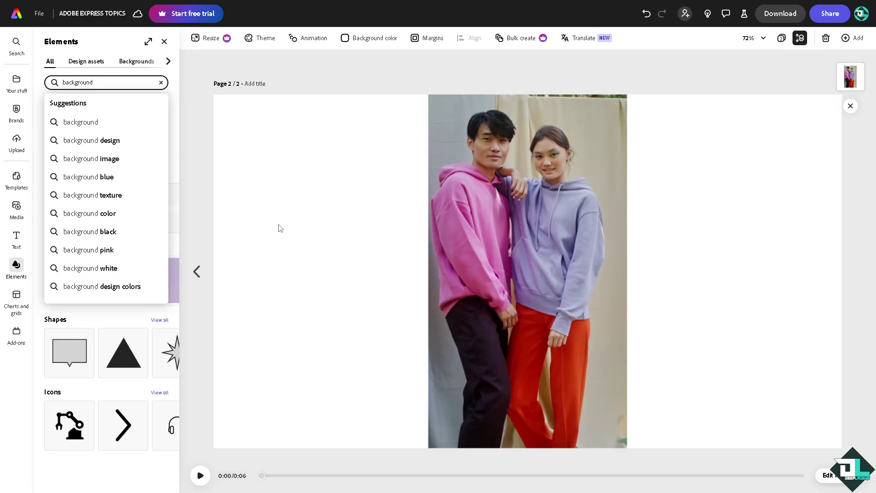
pyautogui.press('Return')
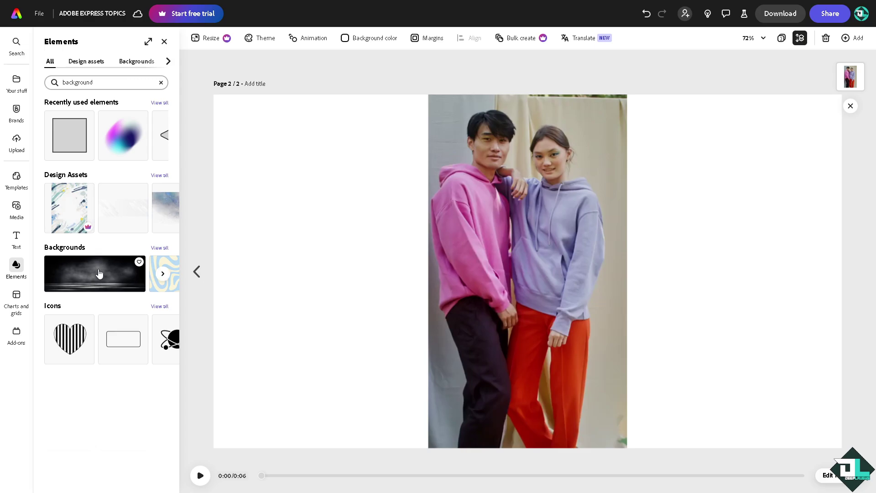
pyautogui.click(94, 276)
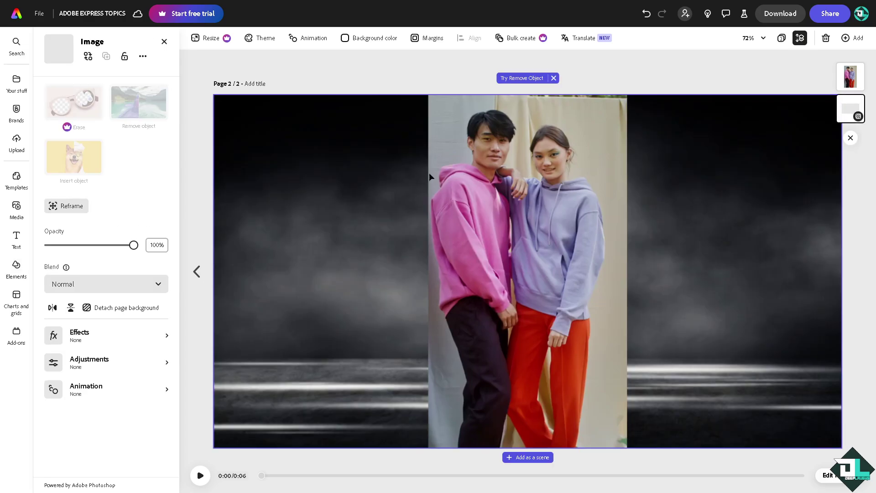
pyautogui.click(431, 174)
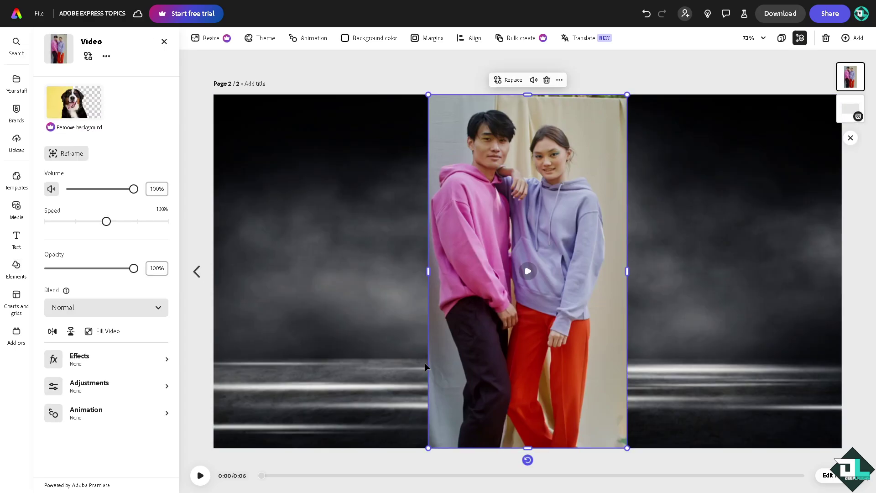
# - Extend page 2's scene on the timeline from the clip's six seconds out to 0:20
pyautogui.click(201, 476)
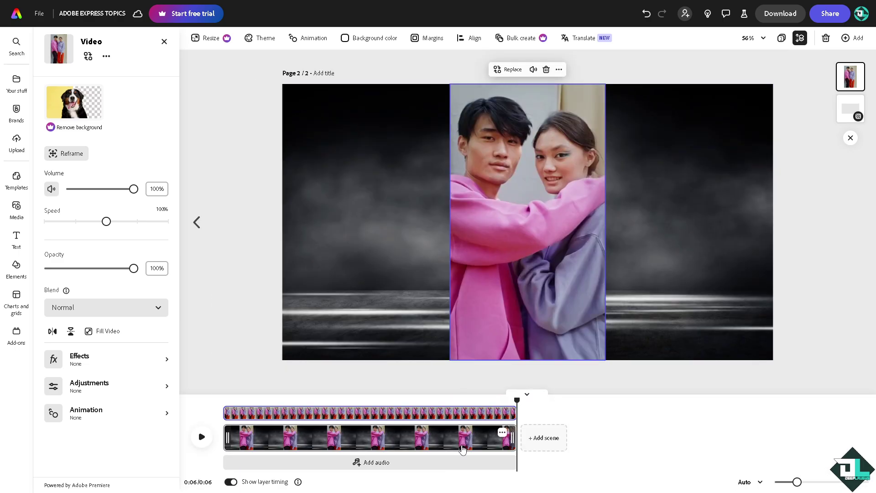
pyautogui.moveTo(513, 438); pyautogui.dragTo(873, 431)
pyautogui.moveTo(440, 468); pyautogui.dragTo(200, 473)
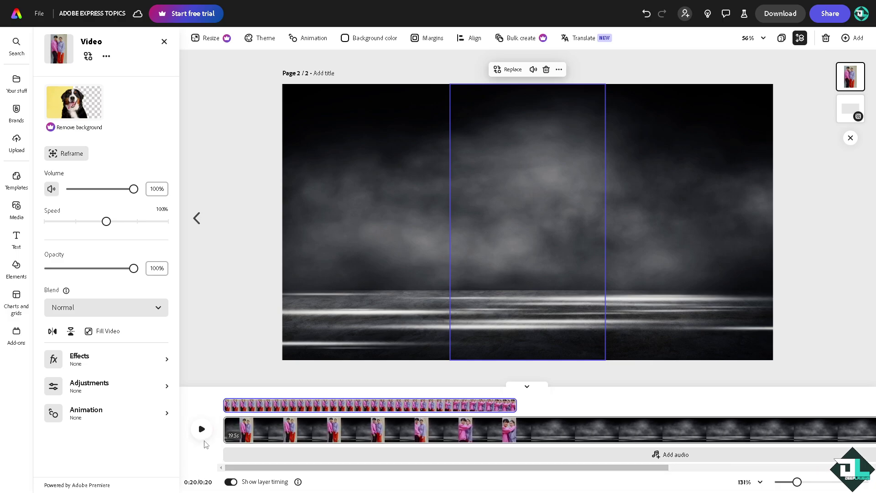
# - Play the lengthened scene and scrub the playhead around the hoodie clip's 6-second end
pyautogui.click(201, 430)
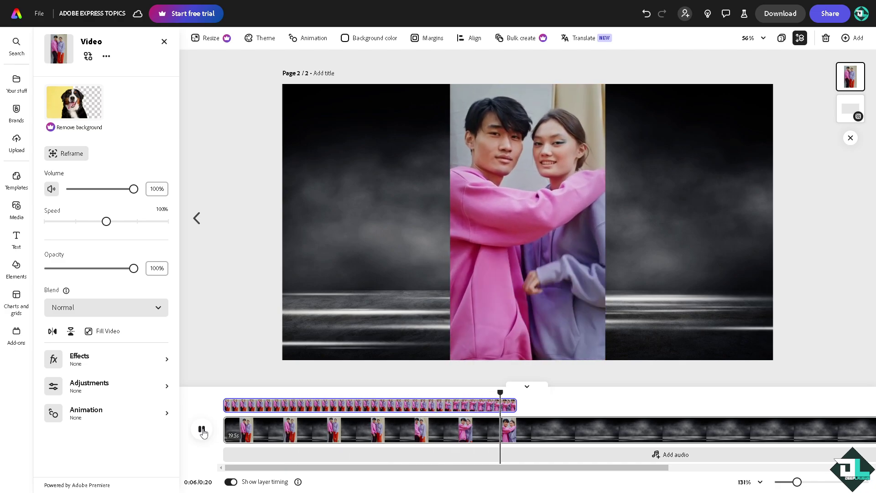
pyautogui.click(202, 430)
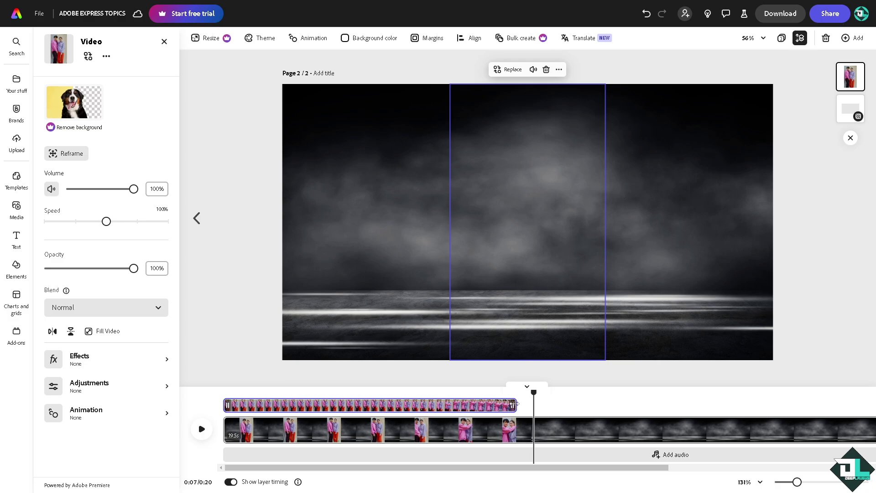
pyautogui.click(515, 404)
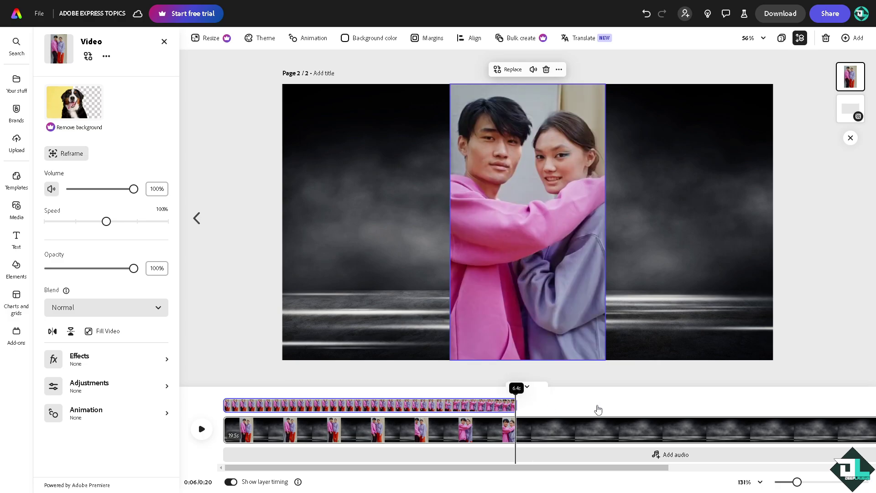
pyautogui.rightClick(496, 406)
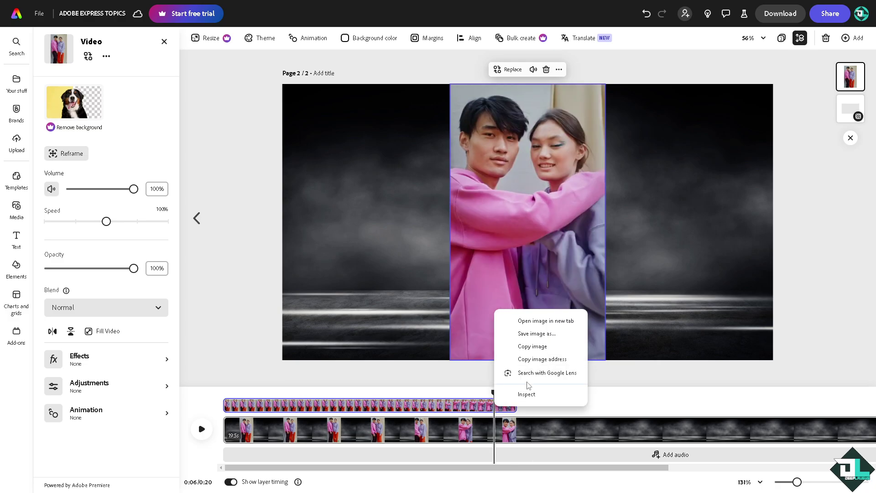
pyautogui.click(602, 408)
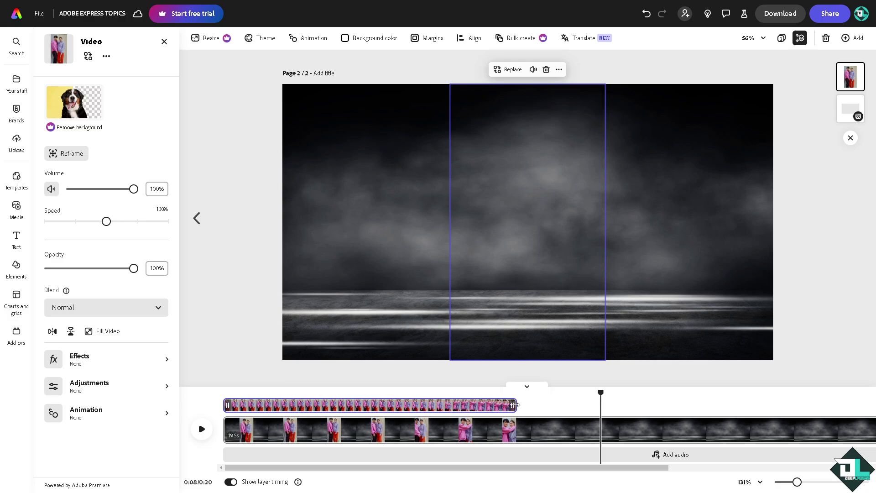
pyautogui.click(515, 404)
pyautogui.rightClick(513, 405)
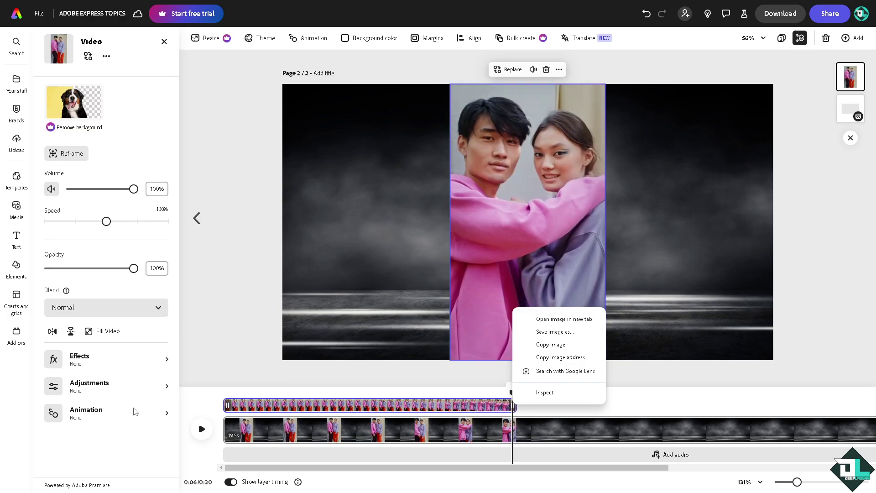
# - Undo the recent change and delete the background video from page 2
pyautogui.press('Escape')
pyautogui.hotkey('ctrl', 'z')
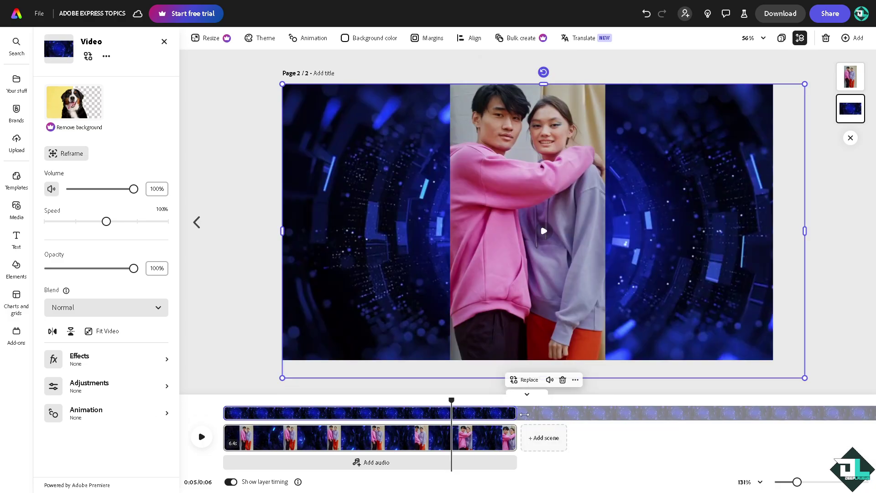
pyautogui.rightClick(505, 417)
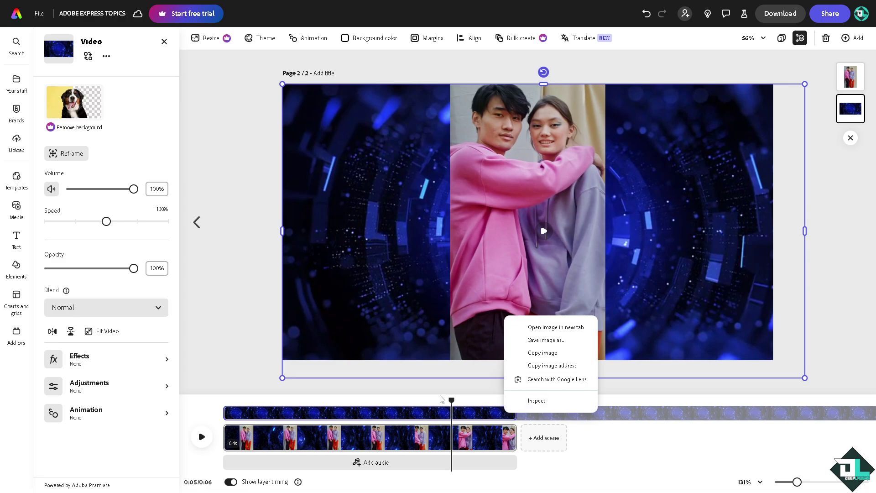
pyautogui.press('Escape')
pyautogui.press('Delete')
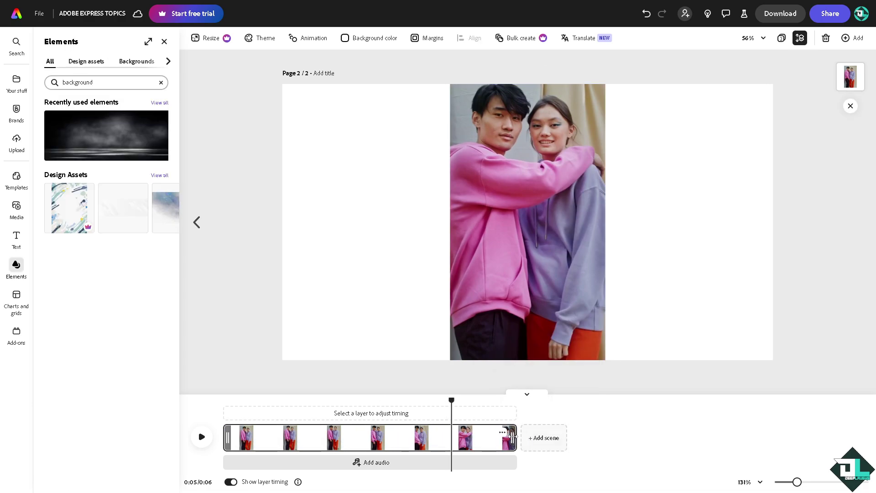
# - Stretch the scene to 0:24 and play it, showing blank white after the clip
pyautogui.moveTo(516, 436); pyautogui.dragTo(863, 438)
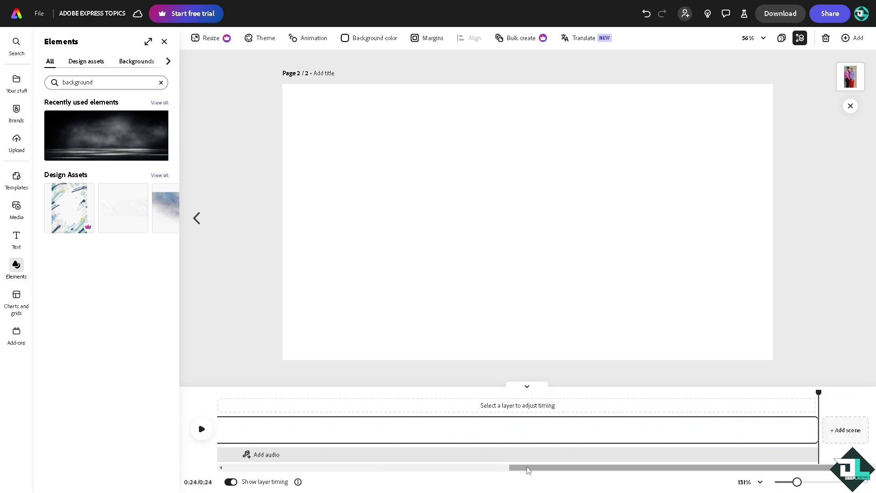
pyautogui.moveTo(528, 470); pyautogui.dragTo(194, 444)
pyautogui.click(201, 430)
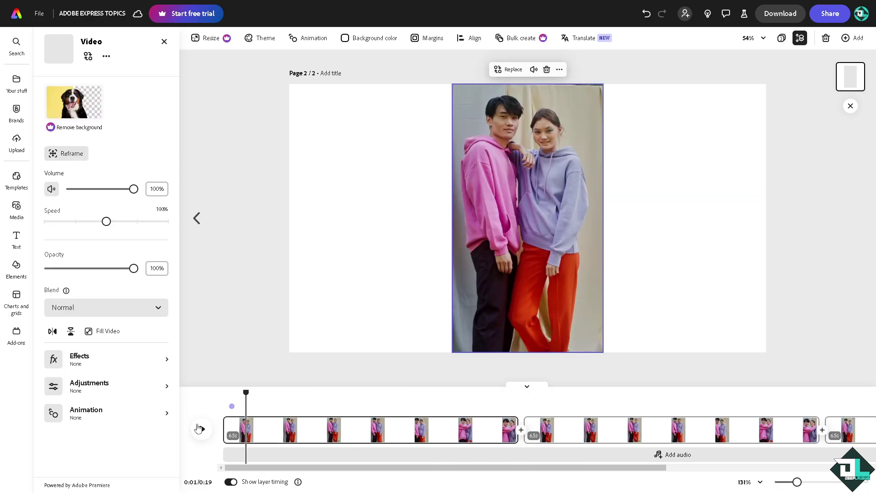
# - Play the 0:19 scene to check the back-to-back 6.5-second hoodie clip copies loop seamlessly
pyautogui.click(199, 428)
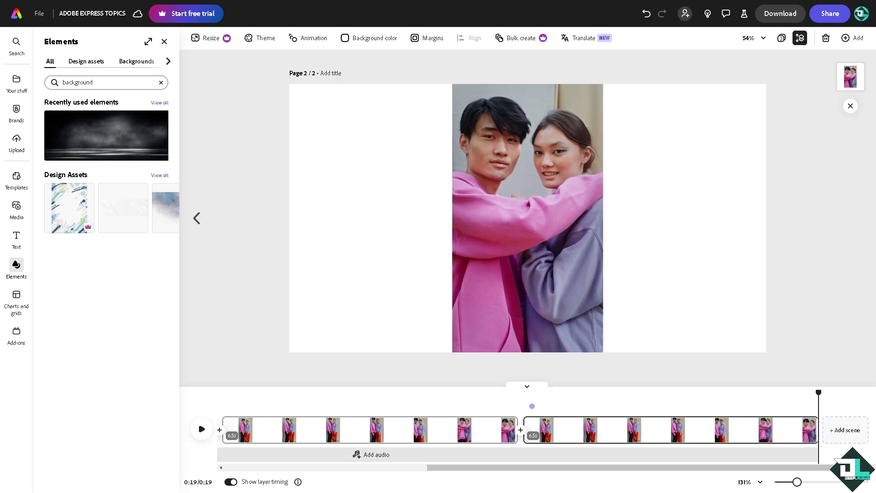
pyautogui.click(203, 431)
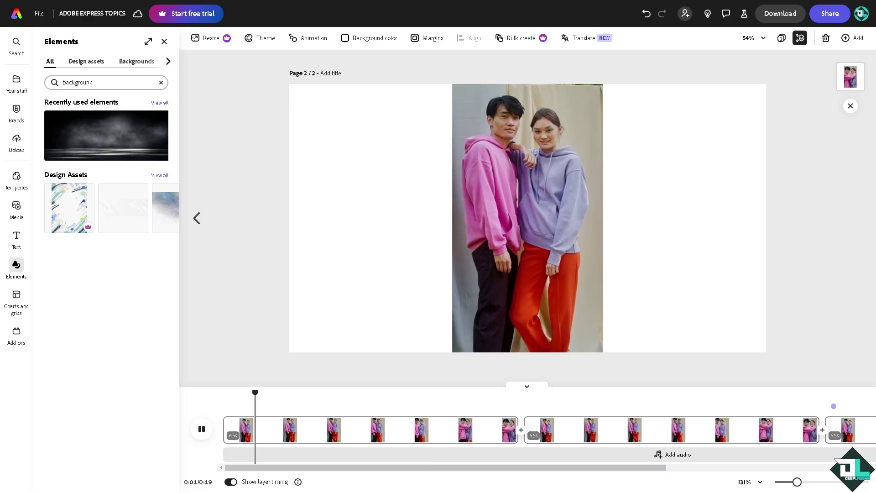